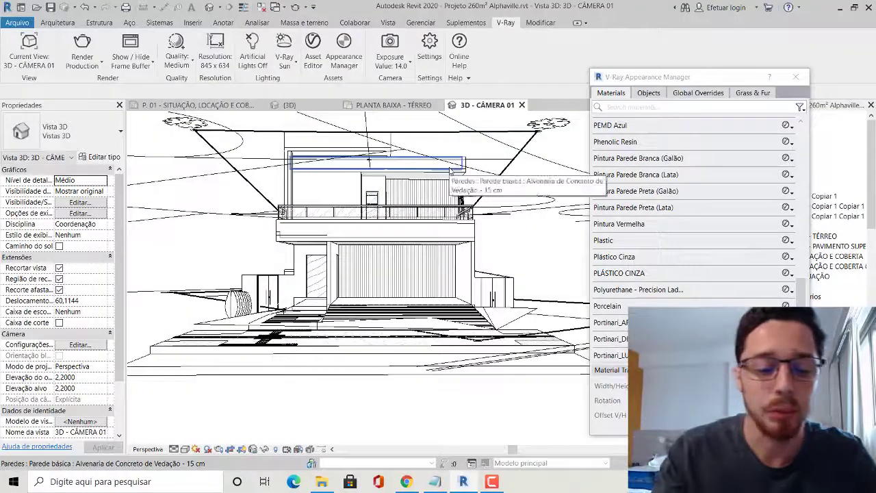
Step: Start the Paint (PT) command, then cancel it and close the material browser
key(p)
key(t)
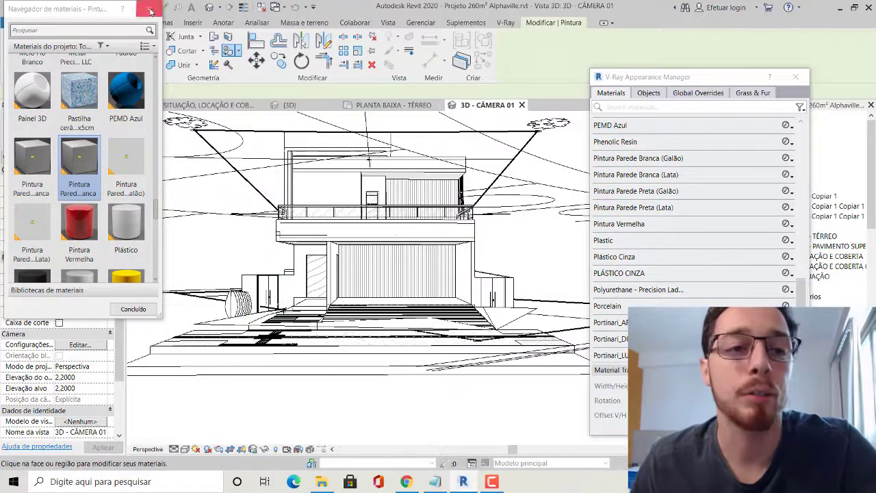
key(Escape)
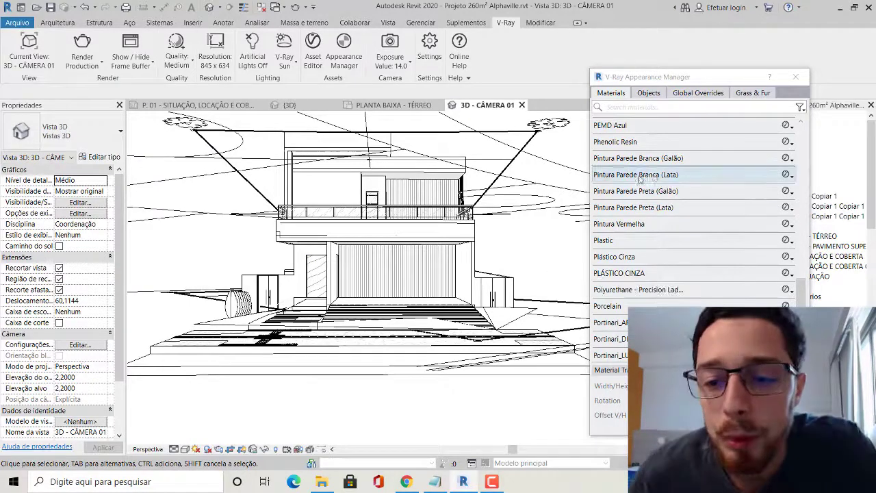
Step: Map Pintura Parede Branca (Lata) to the V-Ray material Concrete_Simple_A01_2m
click(793, 176)
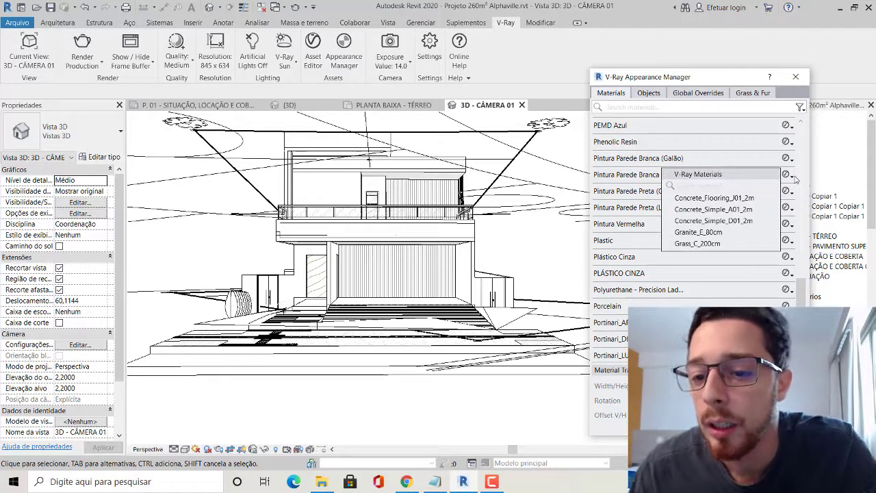
click(716, 210)
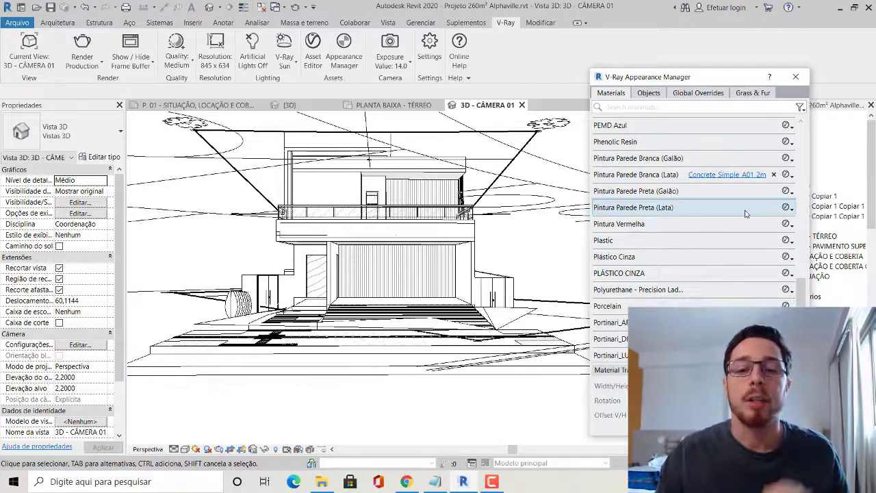
scroll(743, 219, down, 2)
scroll(735, 260, down, 2)
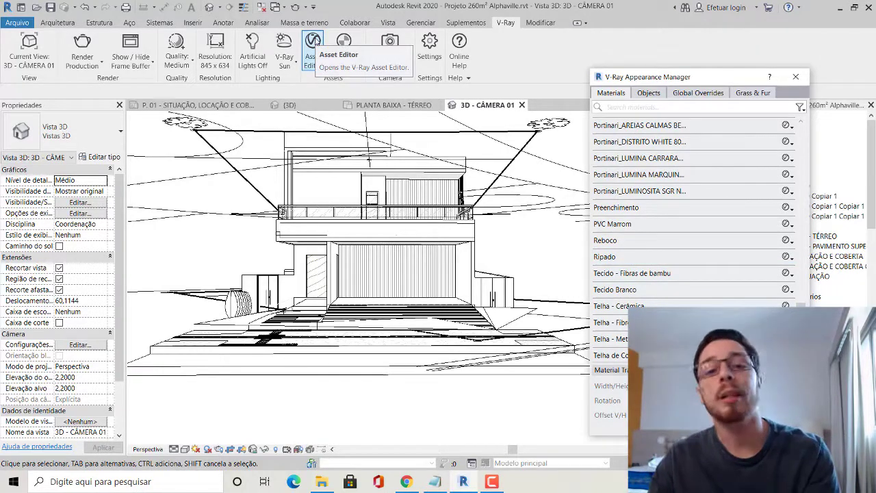
Step: Open the V-Ray Asset Editor and browse the Wood & Laminate library
click(313, 43)
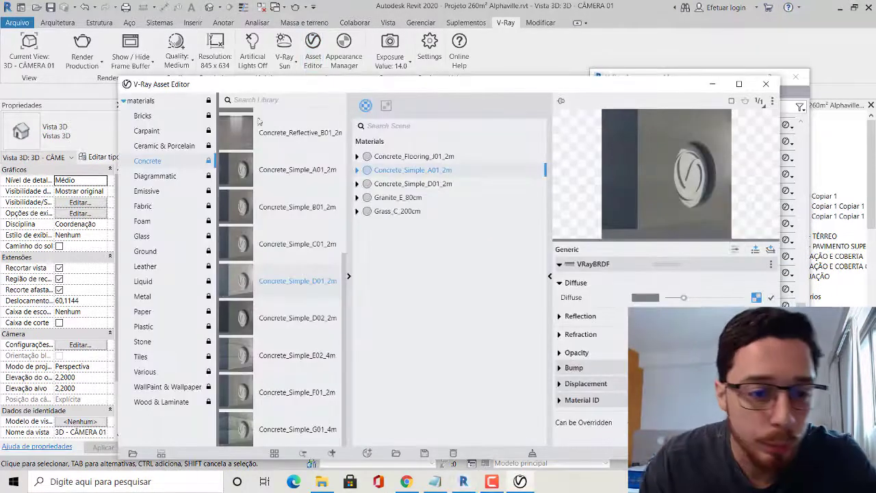
click(171, 408)
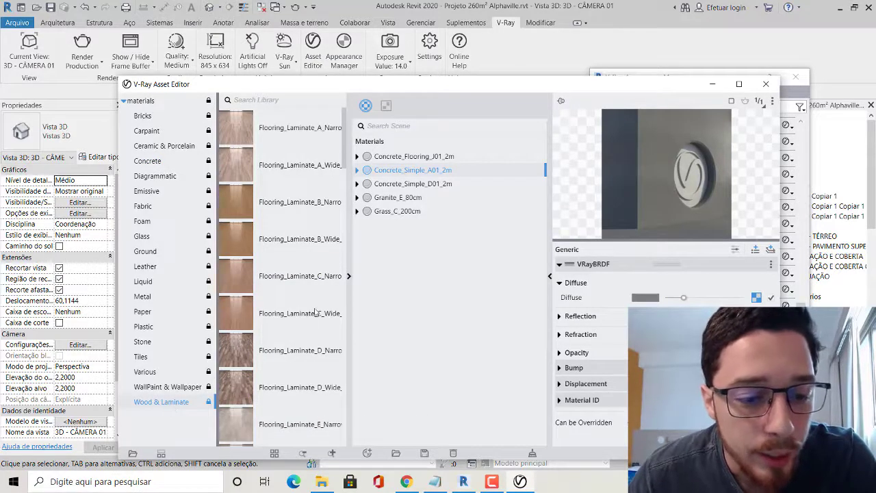
scroll(292, 189, down, 5)
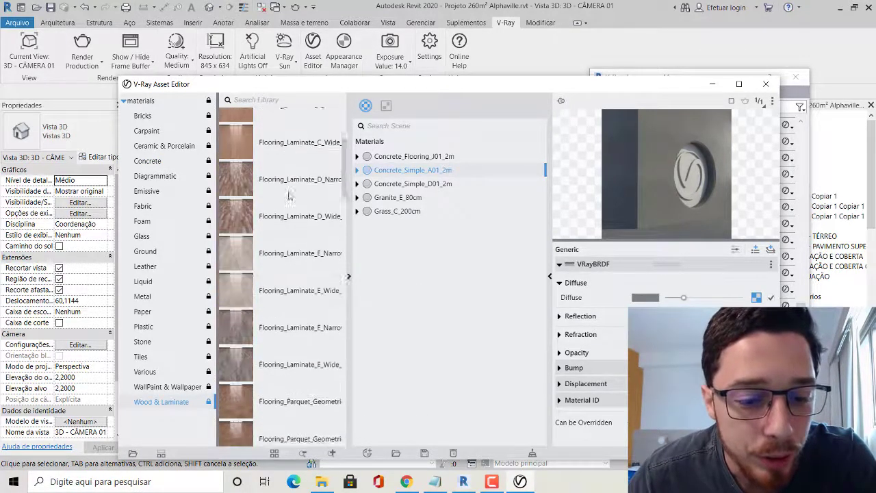
scroll(289, 195, down, 5)
scroll(289, 199, down, 5)
scroll(287, 205, down, 5)
scroll(288, 208, down, 3)
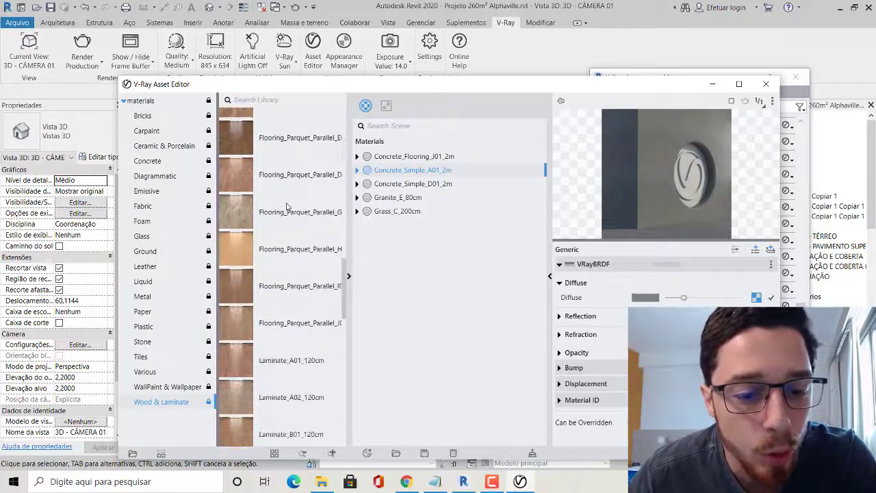
scroll(287, 206, down, 3)
scroll(310, 284, down, 5)
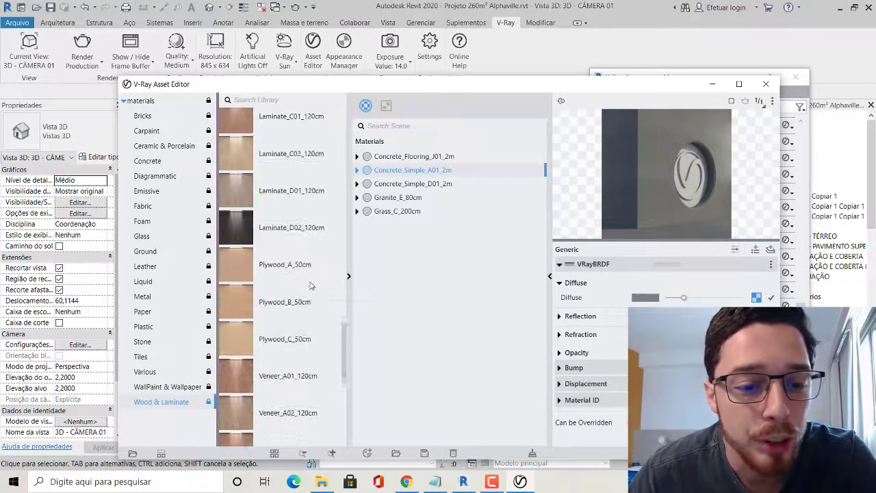
scroll(310, 285, down, 3)
scroll(310, 285, down, 2)
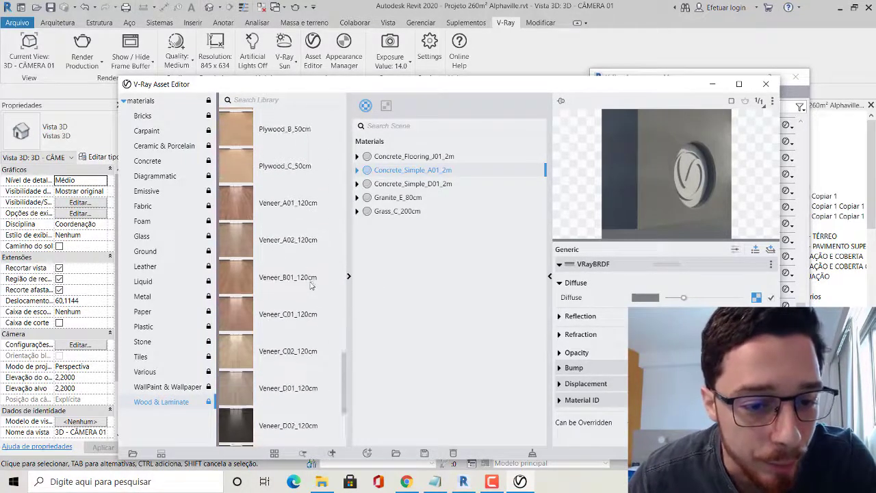
scroll(310, 284, down, 3)
scroll(310, 284, down, 2)
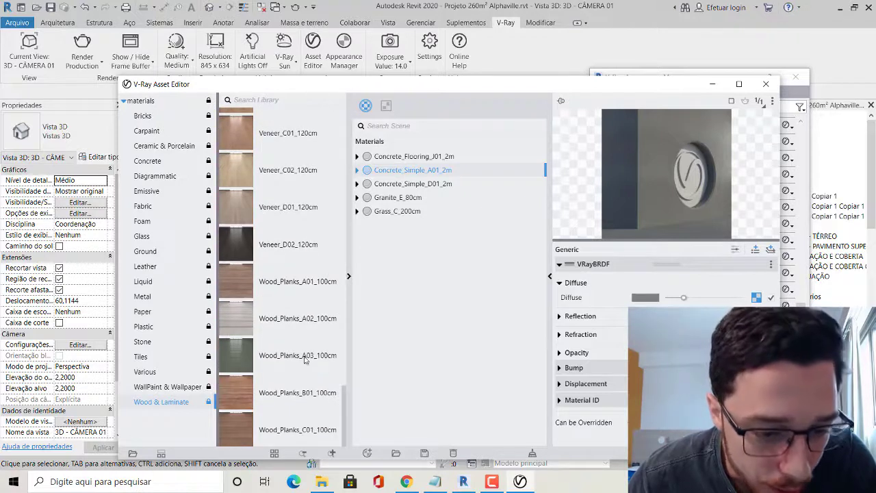
Step: Add Veneer_A01_120cm from the library to the scene materials
scroll(302, 356, up, 3)
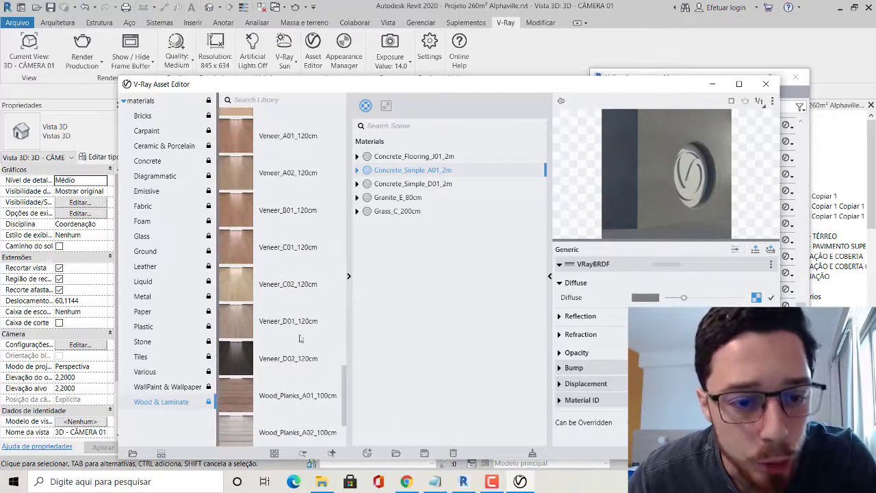
scroll(291, 301, up, 1)
scroll(287, 264, up, 1)
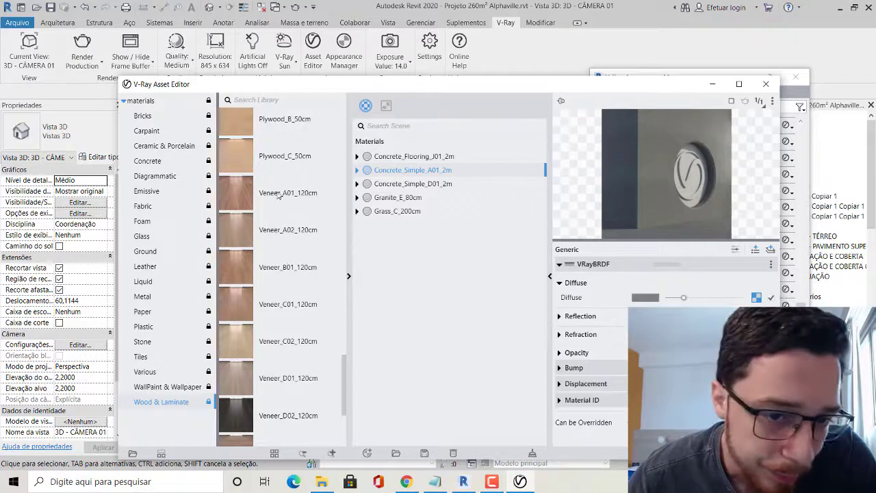
scroll(295, 277, up, 1)
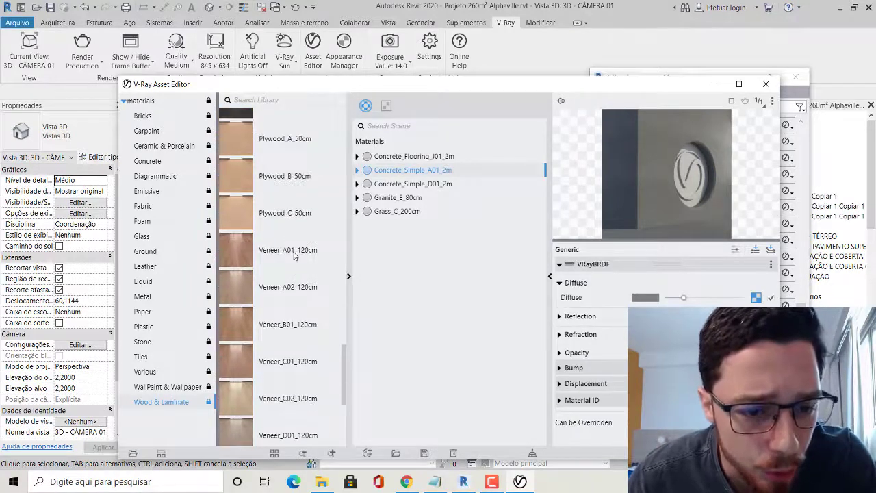
drag(293, 253, 435, 257)
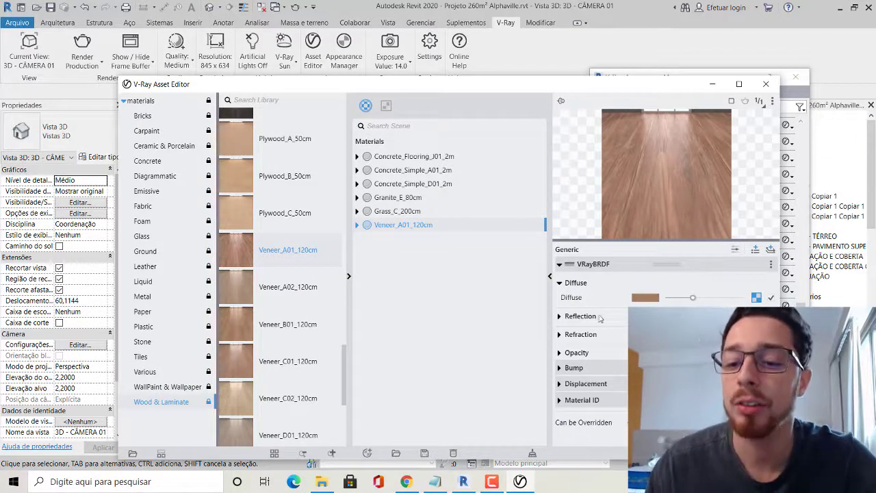
Step: Inspect the veneer's Reflection, Refraction, Bump and Material ID rollouts, leaving them collapsed
click(560, 316)
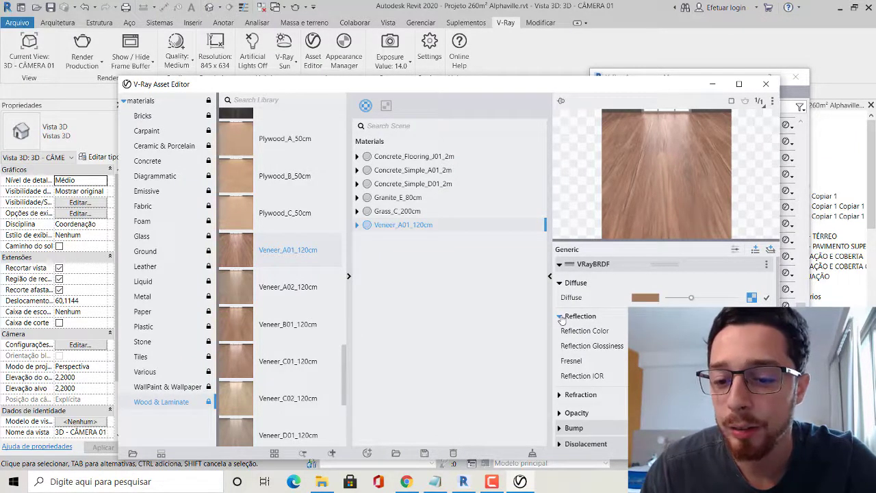
click(560, 317)
click(560, 335)
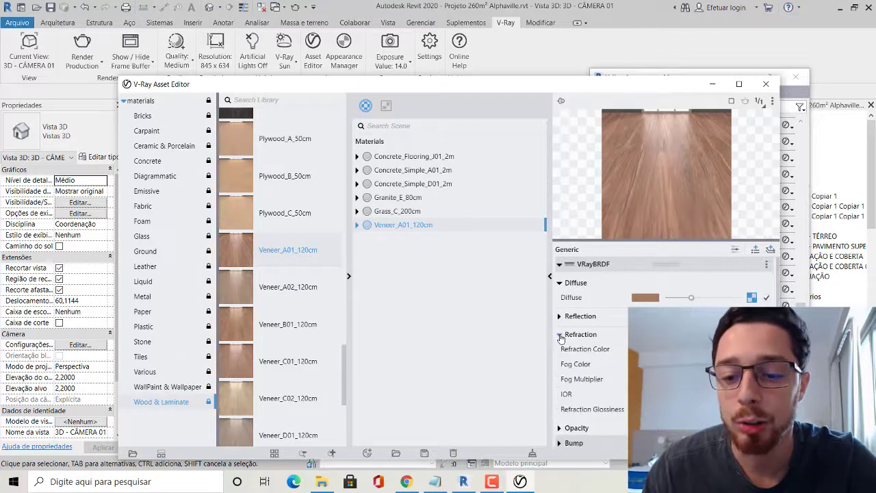
click(560, 335)
click(560, 368)
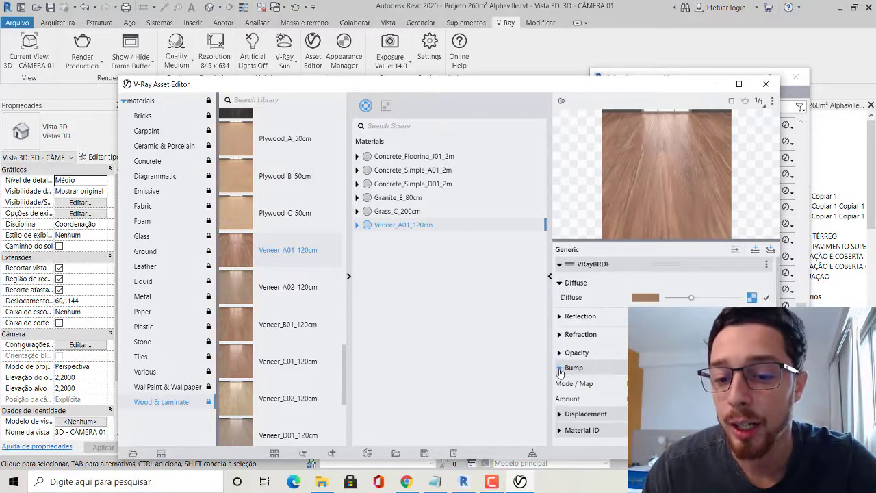
click(561, 368)
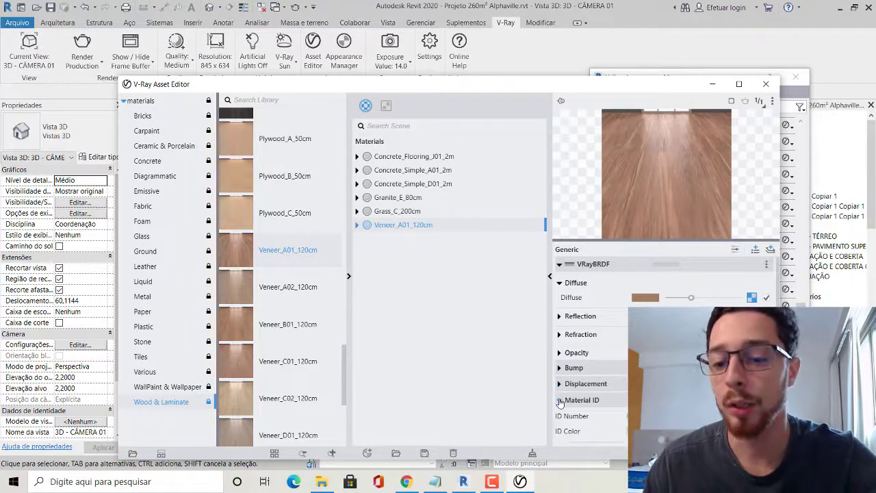
click(560, 401)
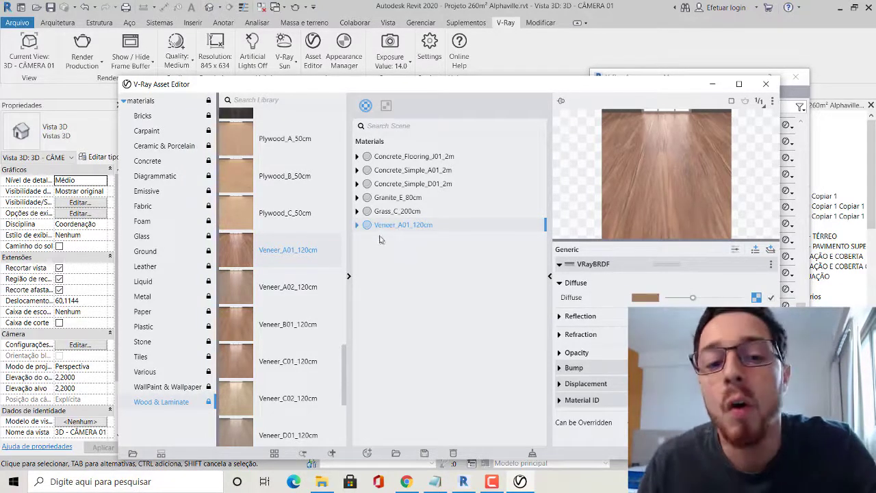
Step: Close the Asset Editor, map Ripado to Veneer_A01_120cm, and open V-Ray Settings
click(767, 84)
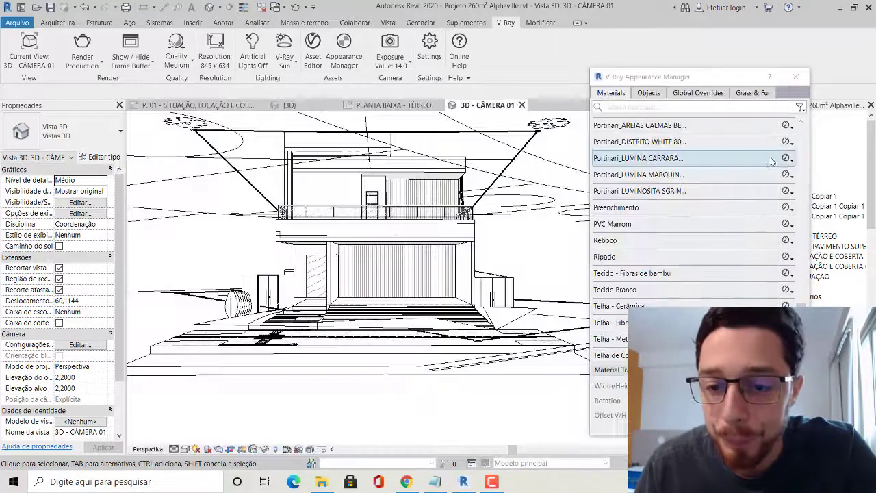
click(791, 258)
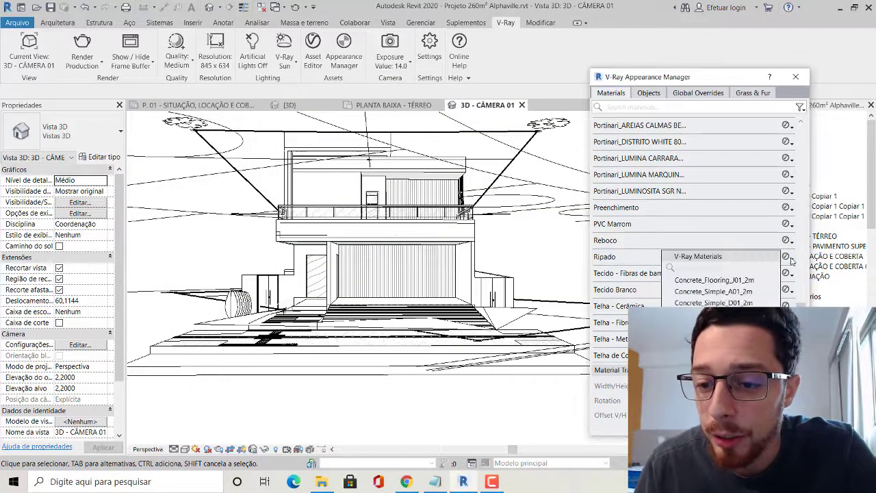
click(712, 329)
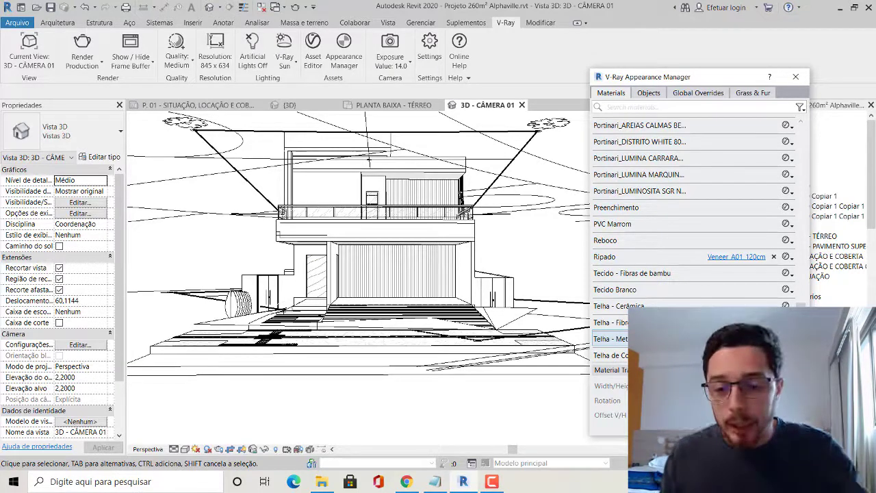
click(429, 43)
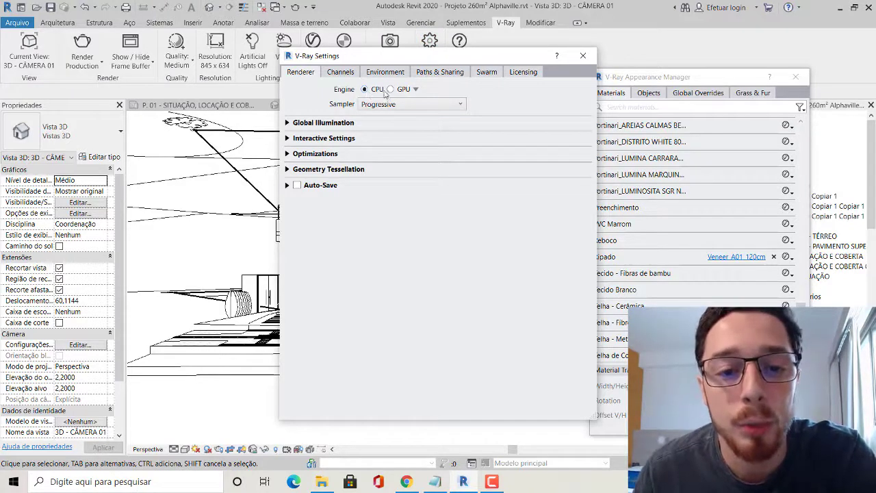
Step: Review the render engine device (GeForce RTX 2060) and expand the Global Illumination settings
click(415, 90)
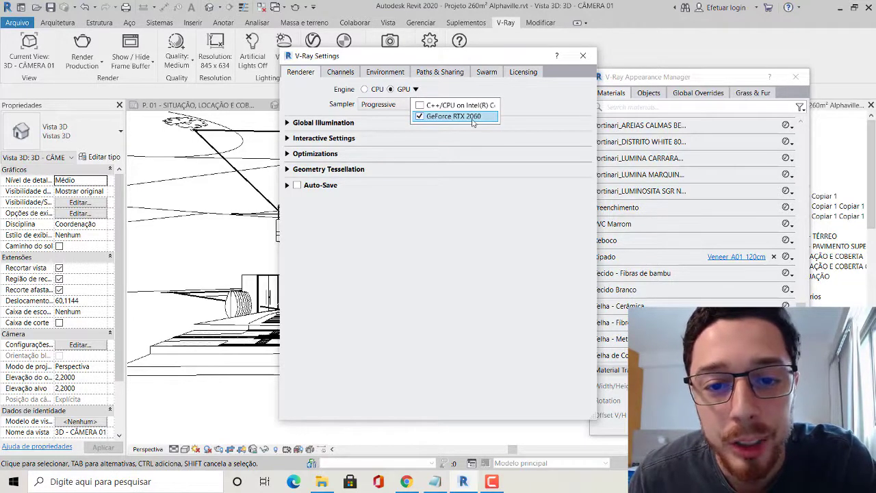
click(524, 105)
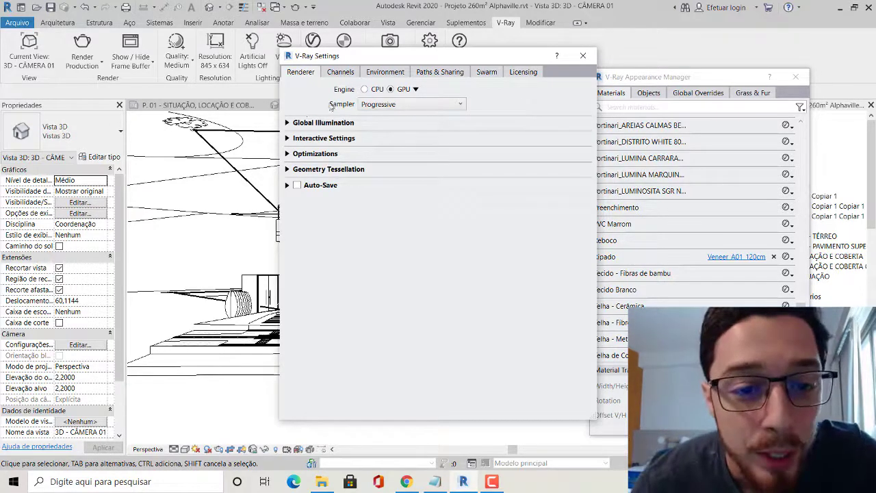
click(287, 123)
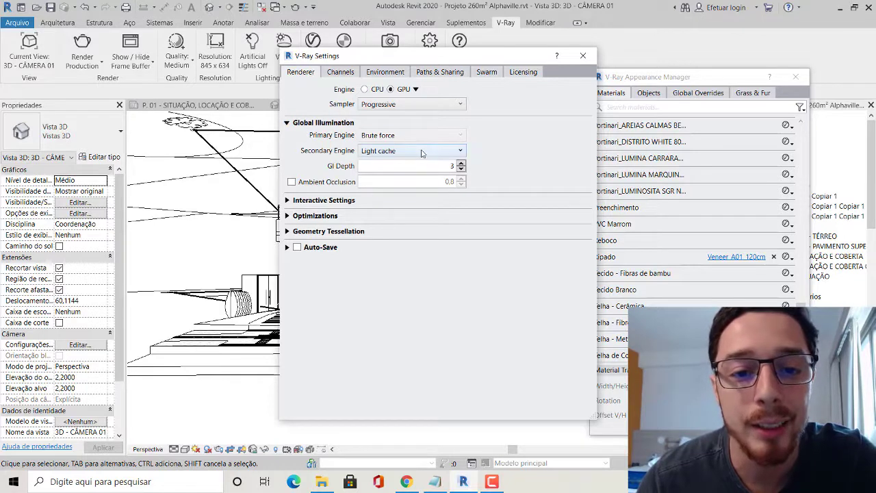
Step: Keep Light cache as secondary GI engine and set the primary engine to Irradiance map
click(423, 153)
click(423, 152)
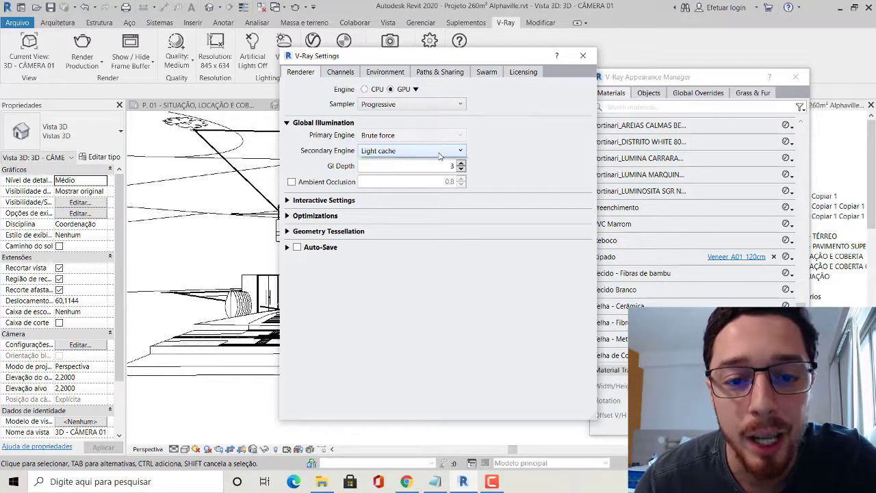
click(440, 155)
click(424, 163)
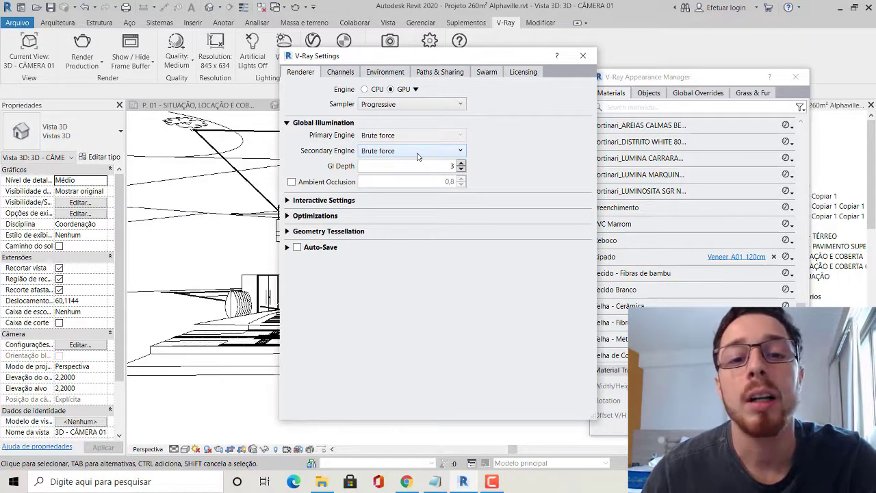
click(419, 156)
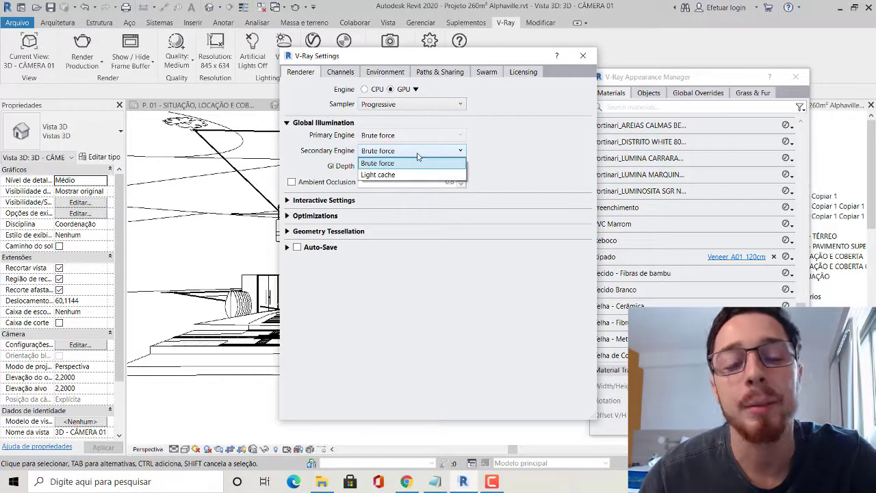
click(410, 175)
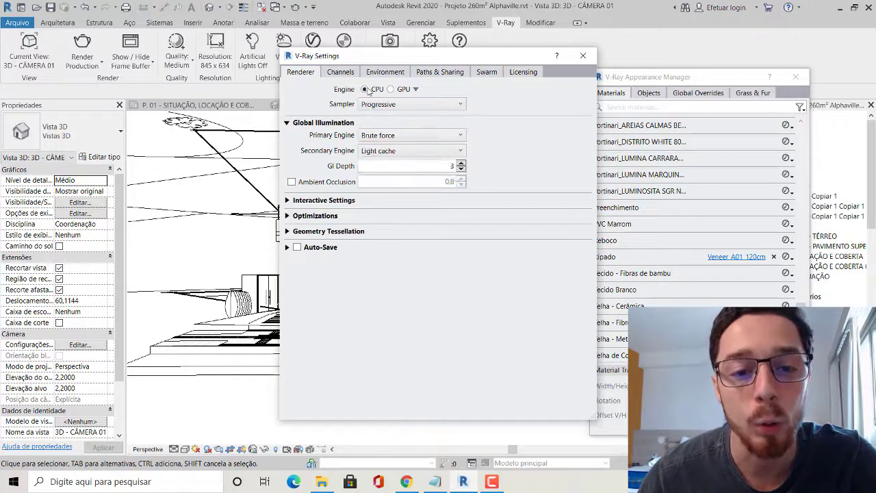
click(407, 137)
click(409, 161)
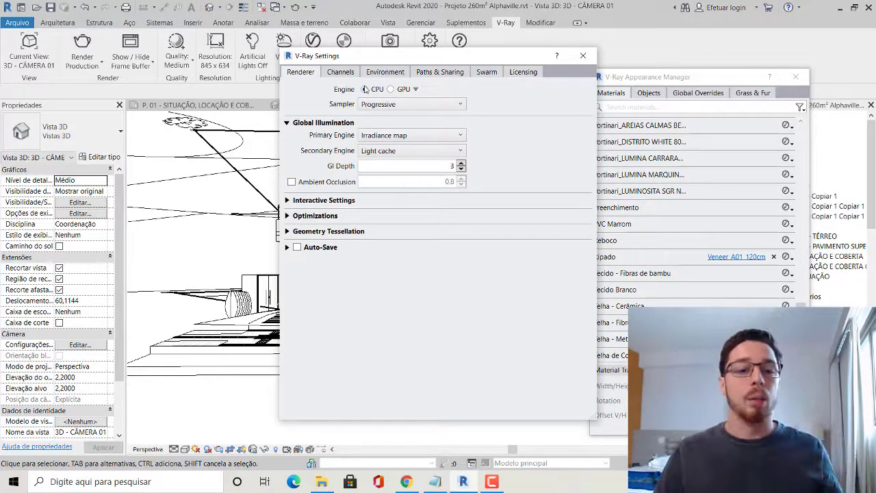
Step: Close V-Ray Settings and run a production render of the facade at 845 x 634
click(594, 61)
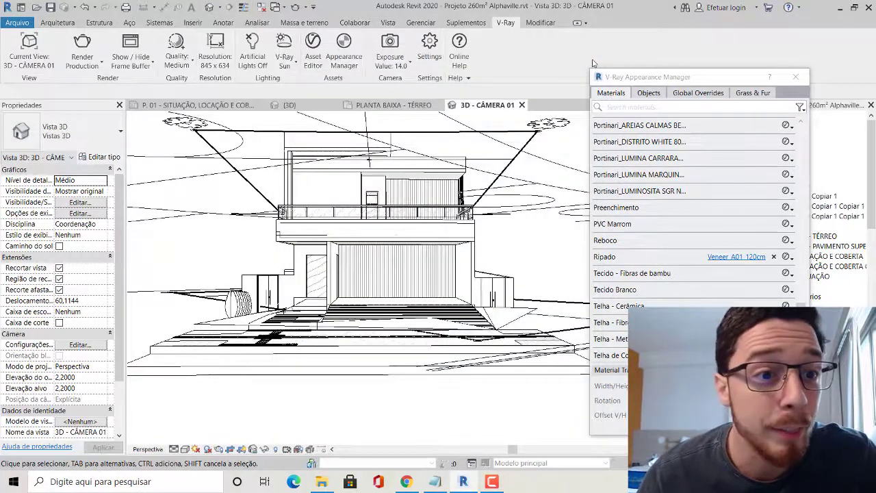
click(88, 62)
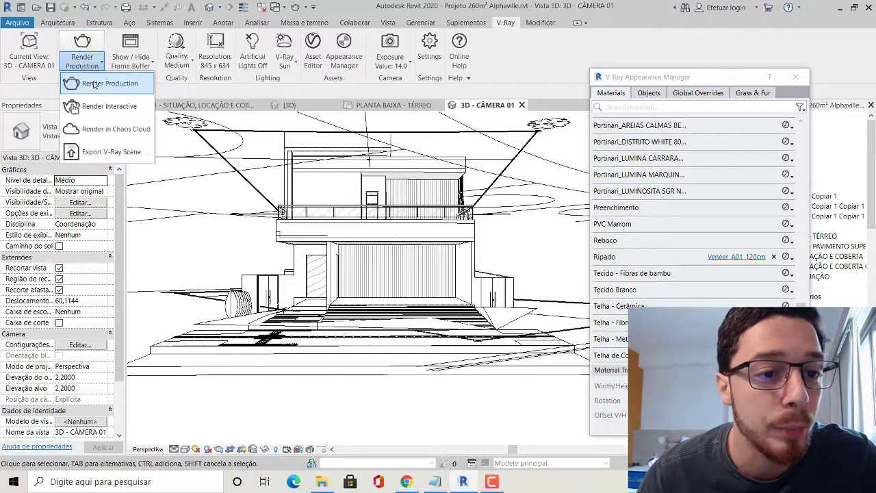
click(96, 83)
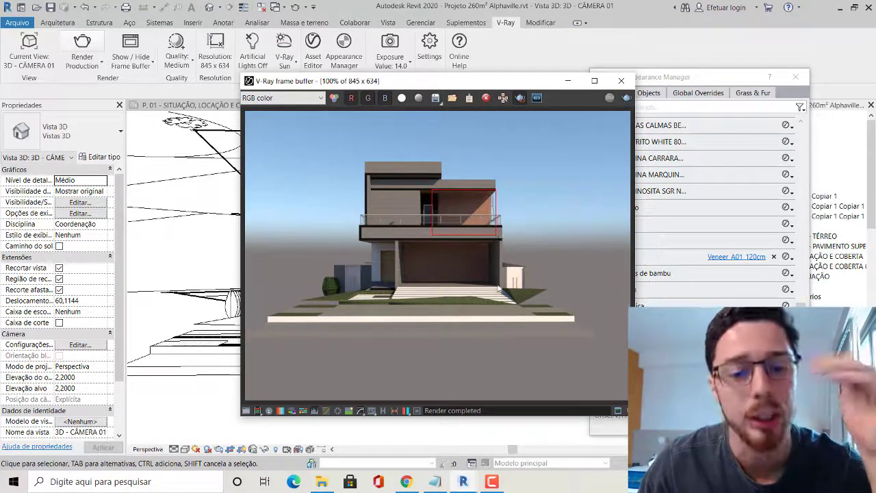
click(568, 82)
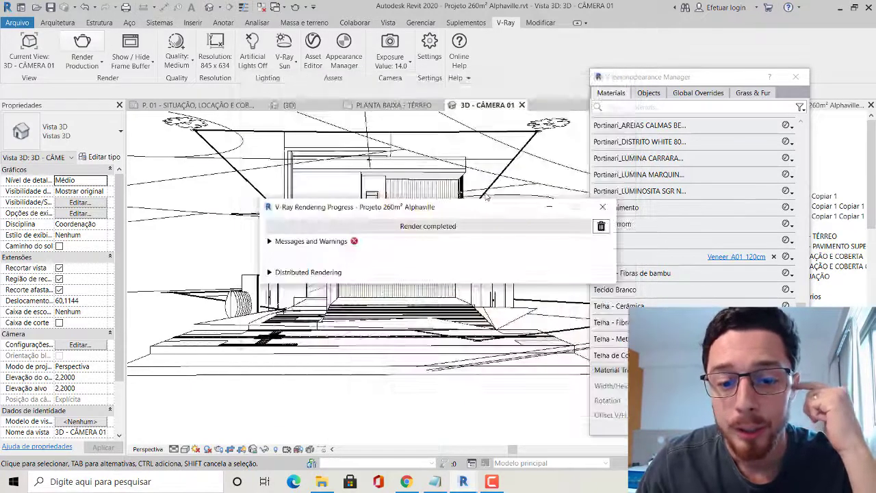
Step: Close the render progress window and assign Granite_E_80cm to the Ripado material
click(600, 203)
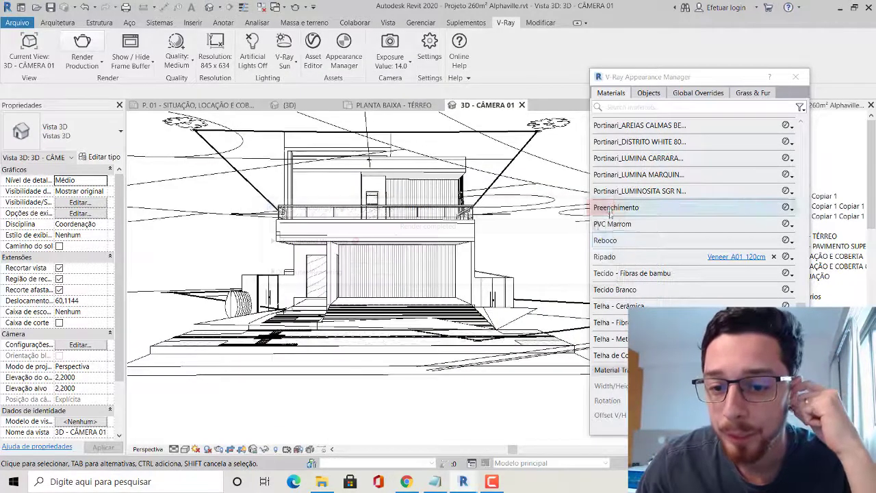
click(791, 259)
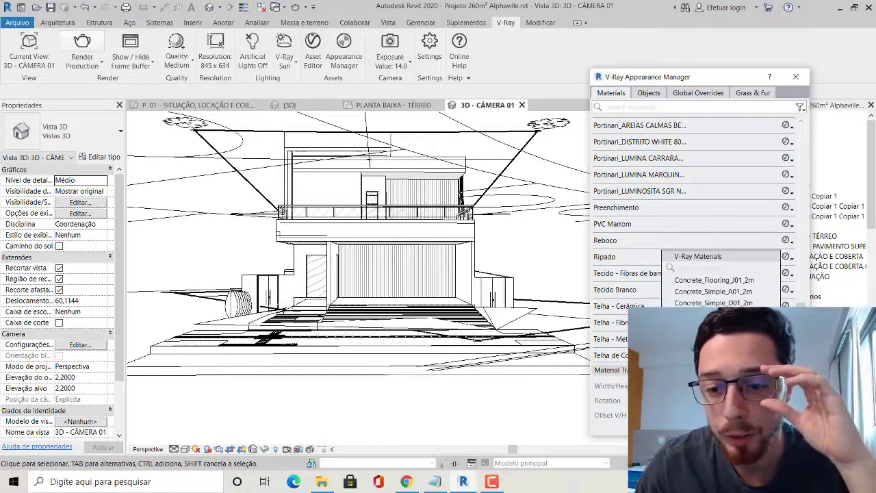
click(713, 342)
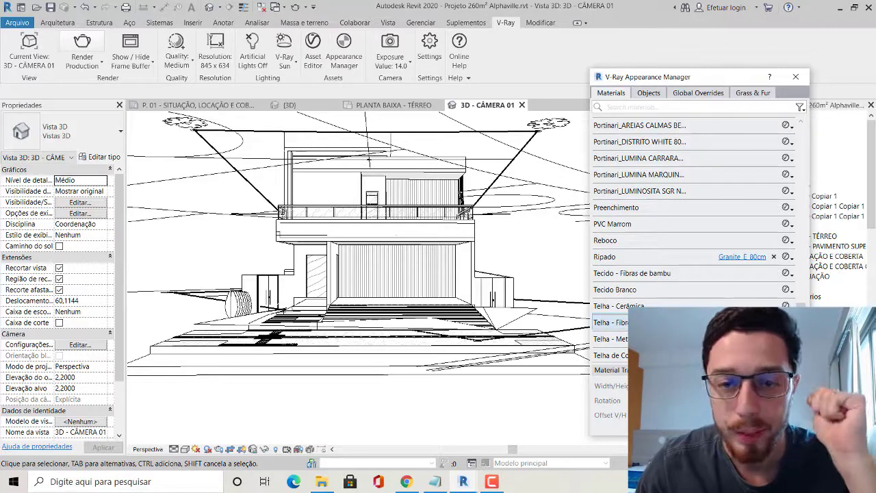
Step: Add Laminate_C01_120cm from the V-Ray library to the scene materials
click(317, 47)
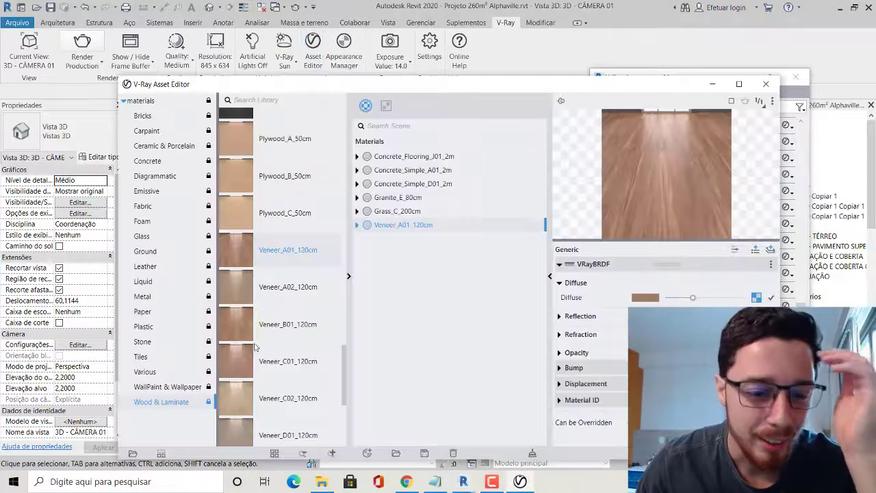
scroll(286, 293, up, 3)
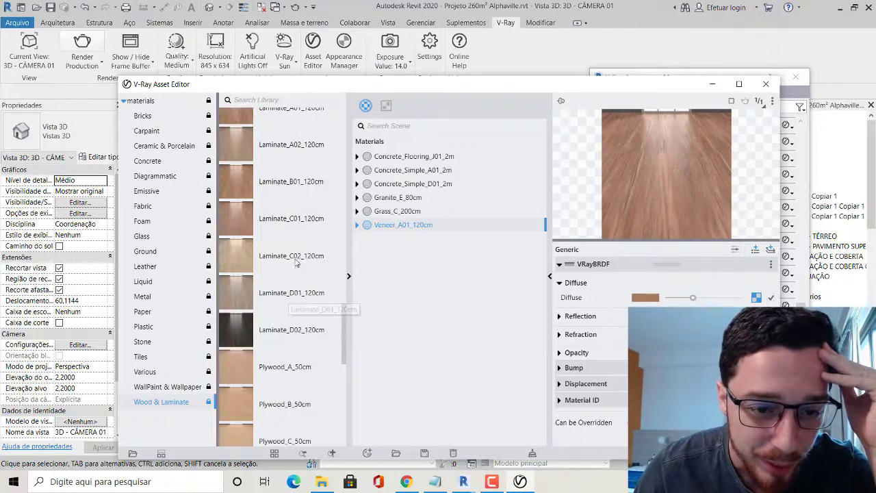
drag(294, 218, 421, 293)
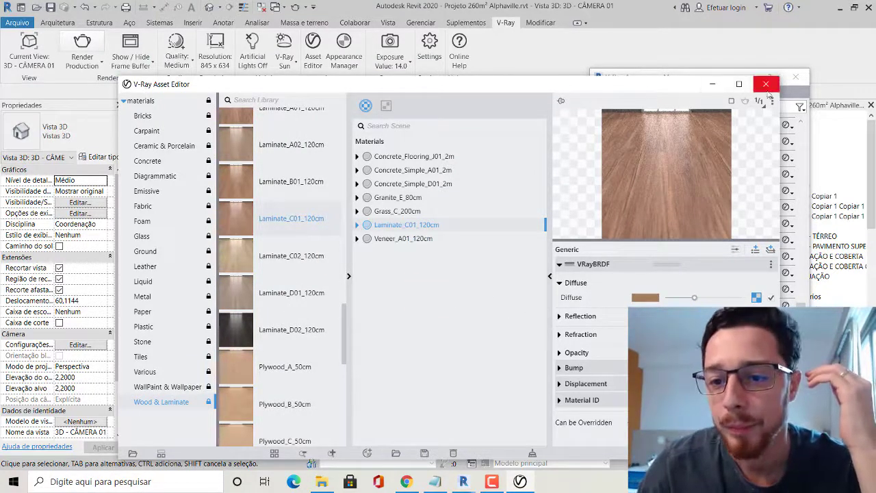
click(766, 83)
Step: Remap Ripado to Laminate_C01_120cm and start a new production render
click(791, 259)
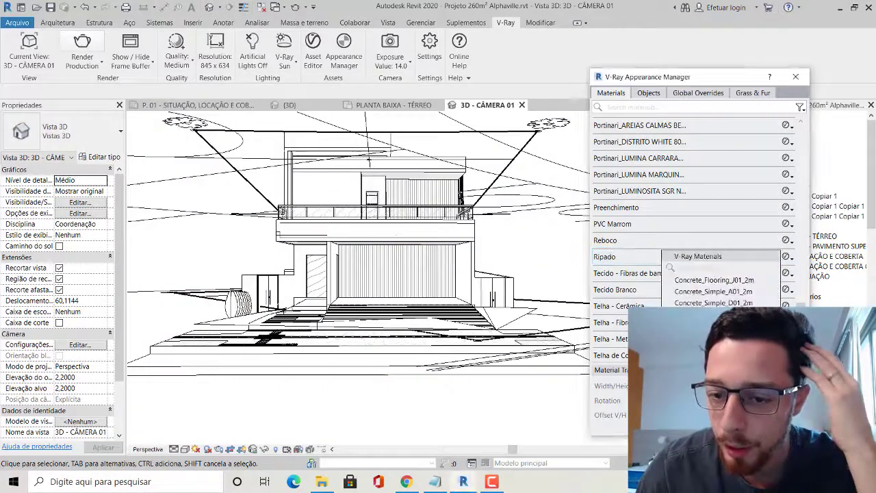
click(712, 326)
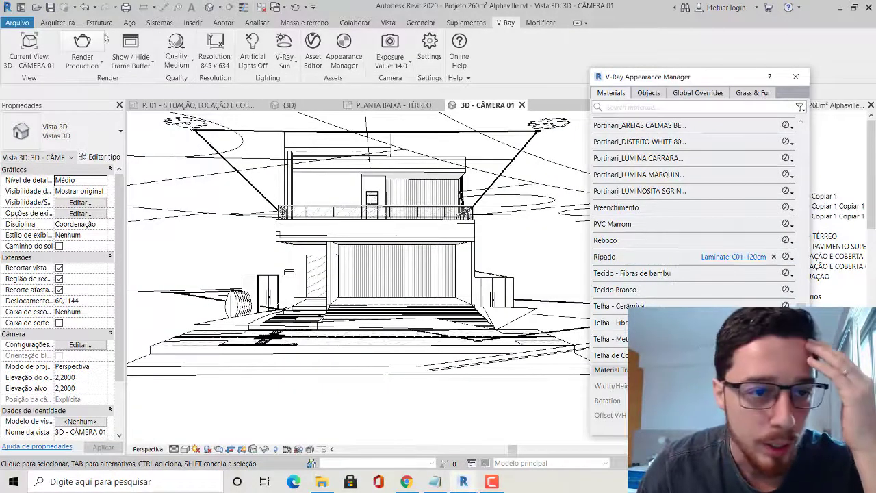
click(82, 49)
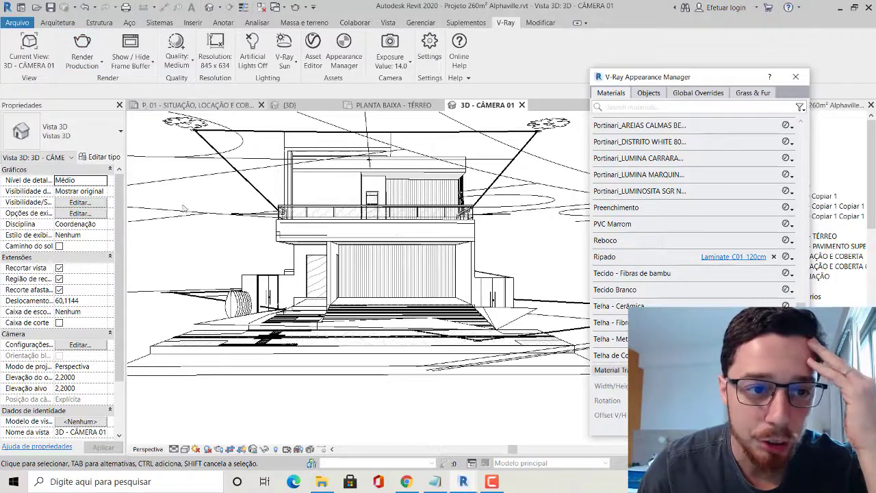
Step: Bring up the V-Ray frame buffer and zoom in and out on the laminate slatted panel render
key(alt+Tab)
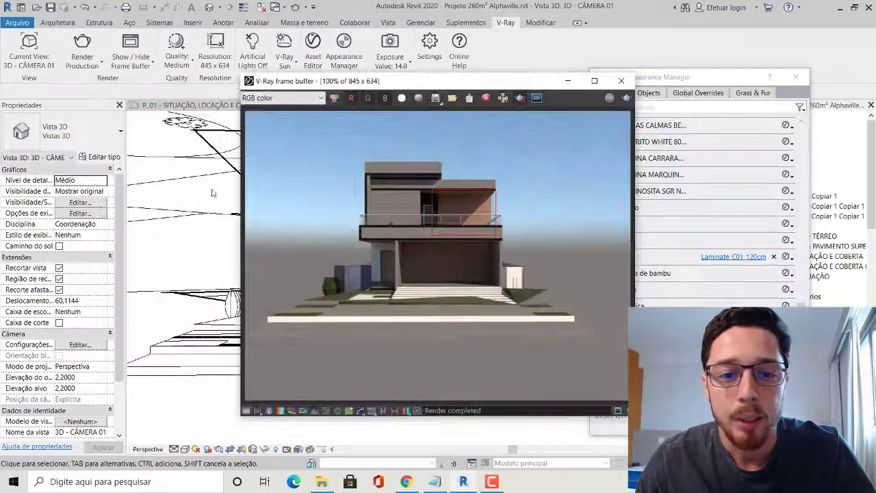
click(628, 104)
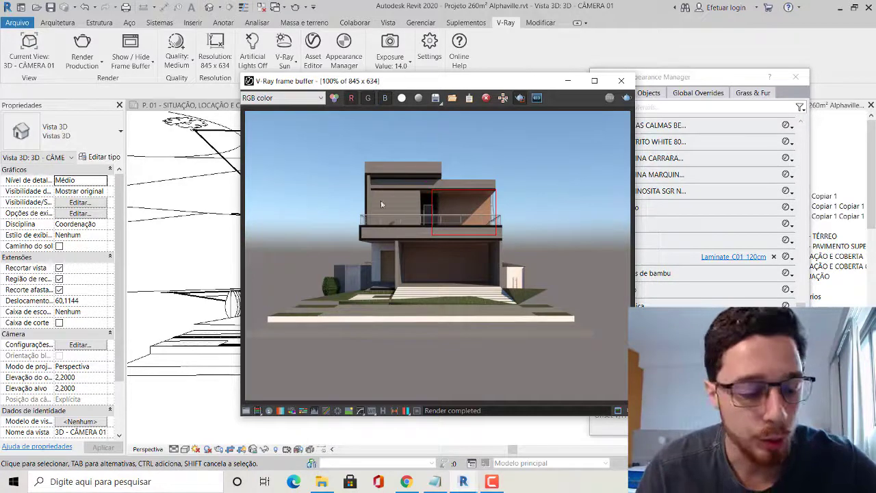
scroll(450, 205, up, 1)
scroll(579, 236, up, 1)
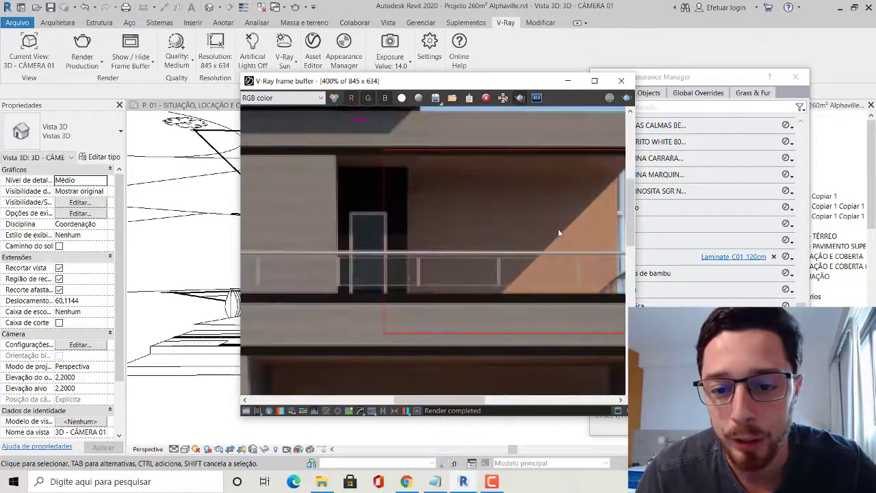
scroll(558, 229, down, 2)
scroll(479, 219, up, 1)
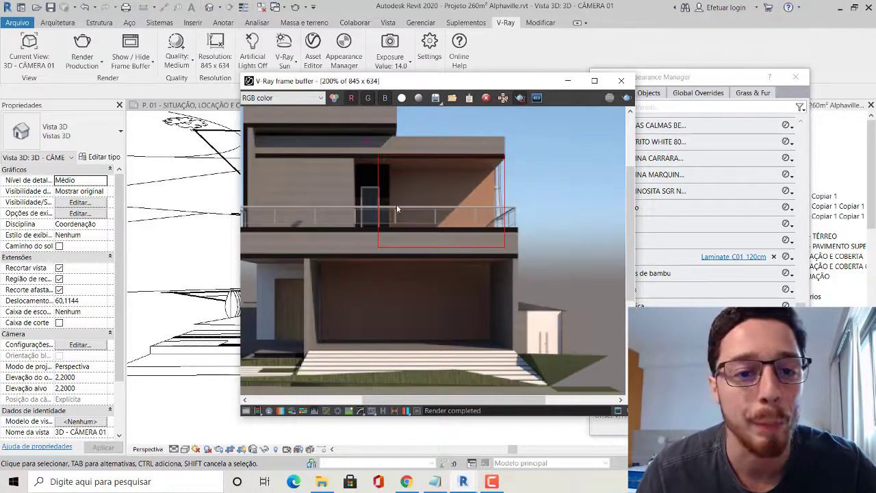
scroll(404, 188, up, 1)
scroll(431, 187, up, 1)
scroll(489, 183, down, 3)
scroll(488, 178, up, 2)
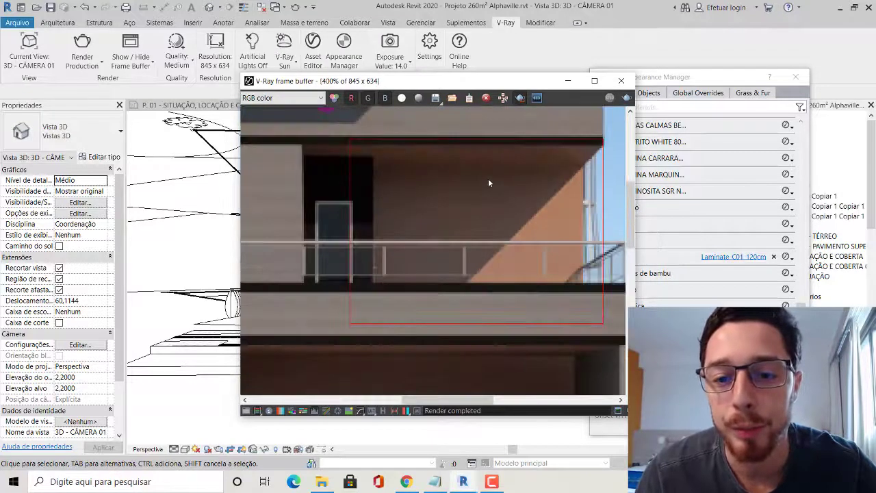
scroll(488, 178, down, 1)
scroll(489, 178, up, 1)
scroll(410, 288, down, 1)
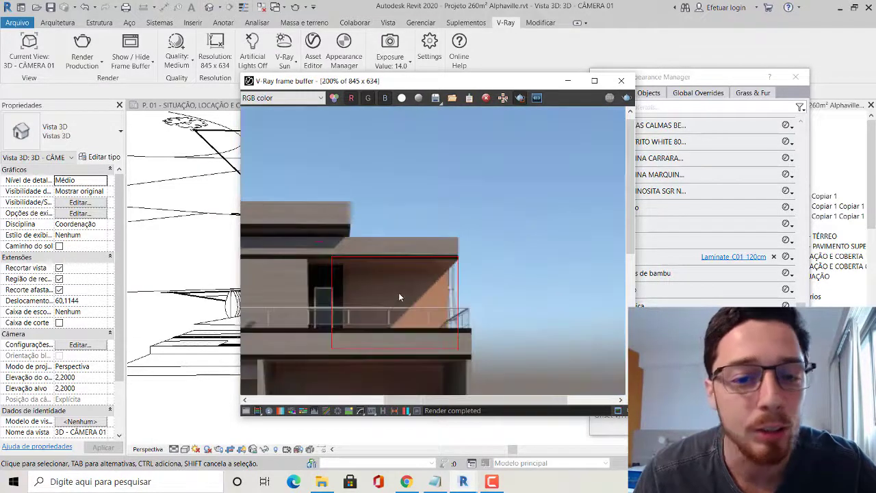
scroll(399, 292, down, 1)
scroll(413, 266, up, 1)
scroll(419, 254, down, 1)
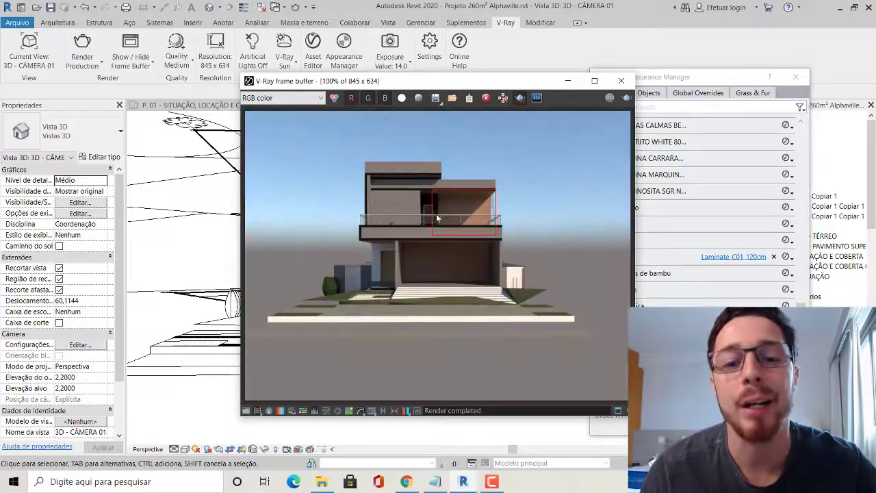
scroll(436, 218, up, 1)
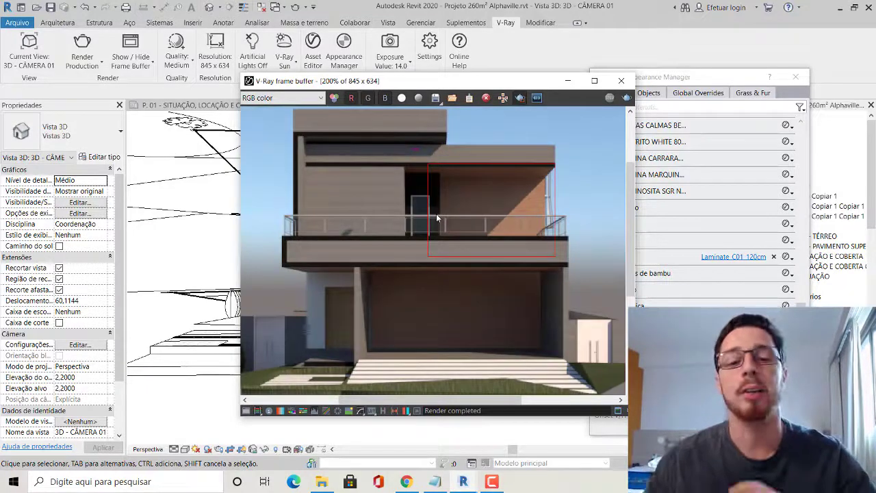
scroll(444, 238, down, 1)
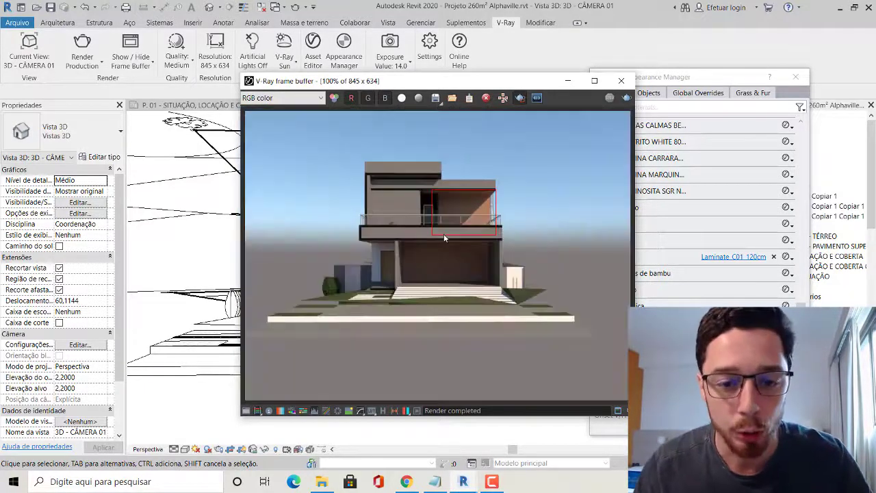